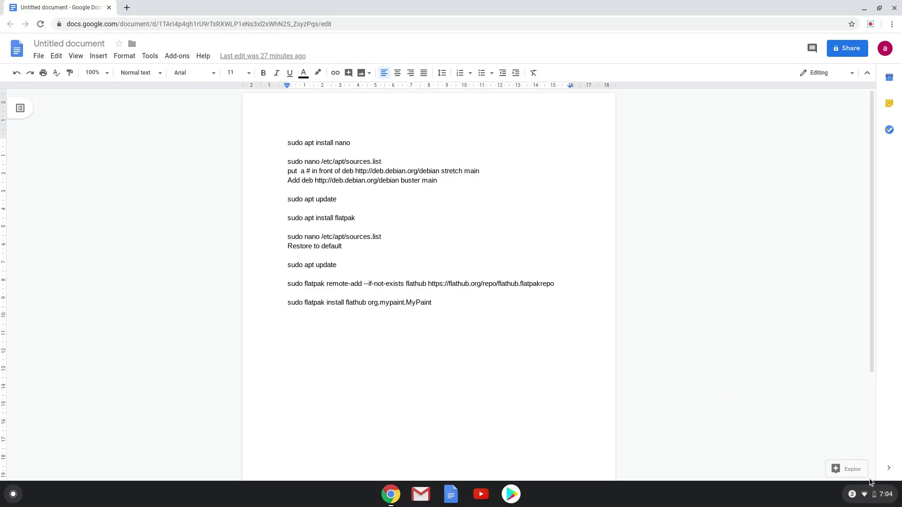
Turn on and install Linux (Beta) from ChromeOS Settings, then close the new Terminal
click(874, 493)
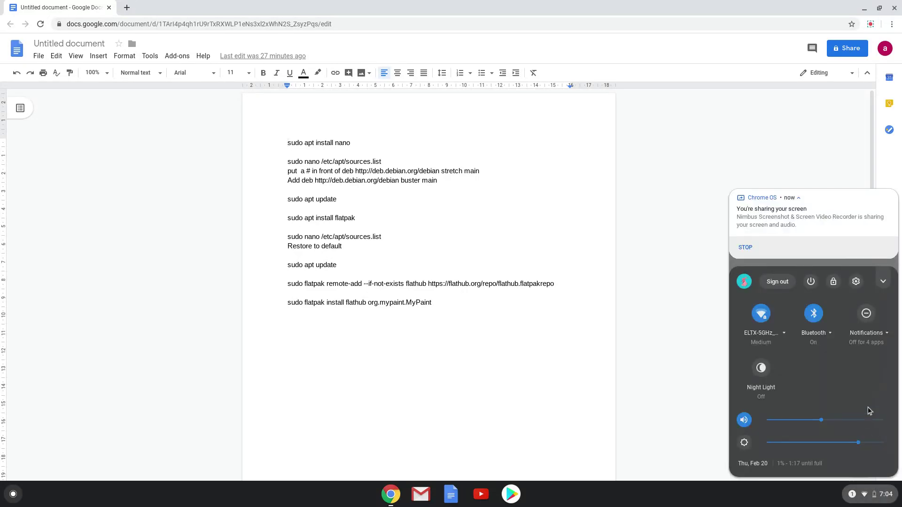
click(857, 282)
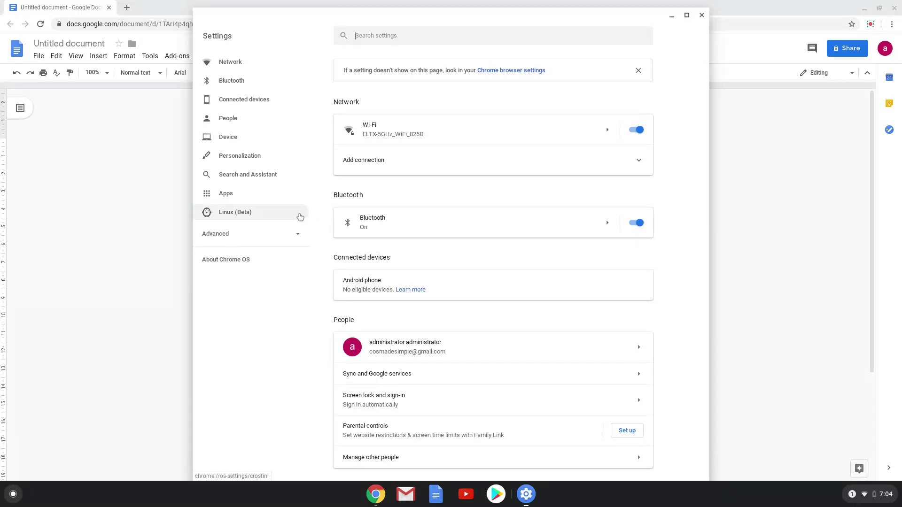
click(301, 217)
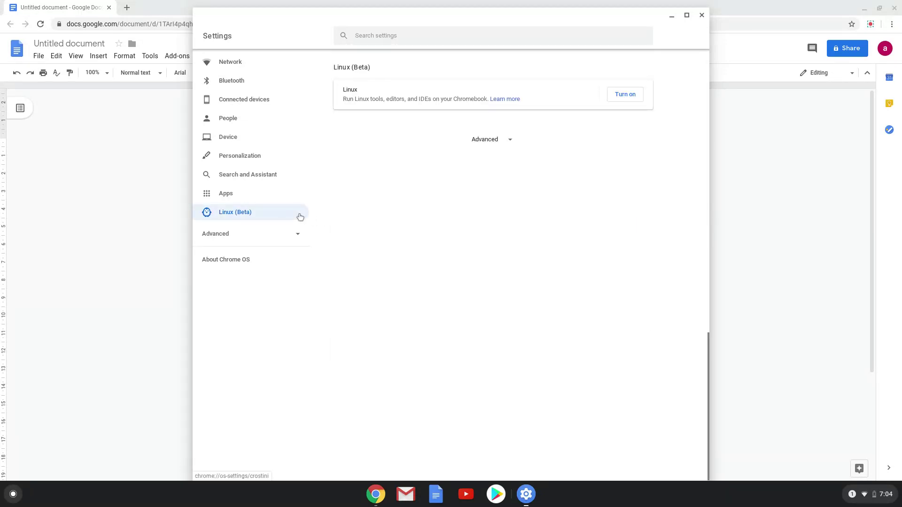
click(611, 88)
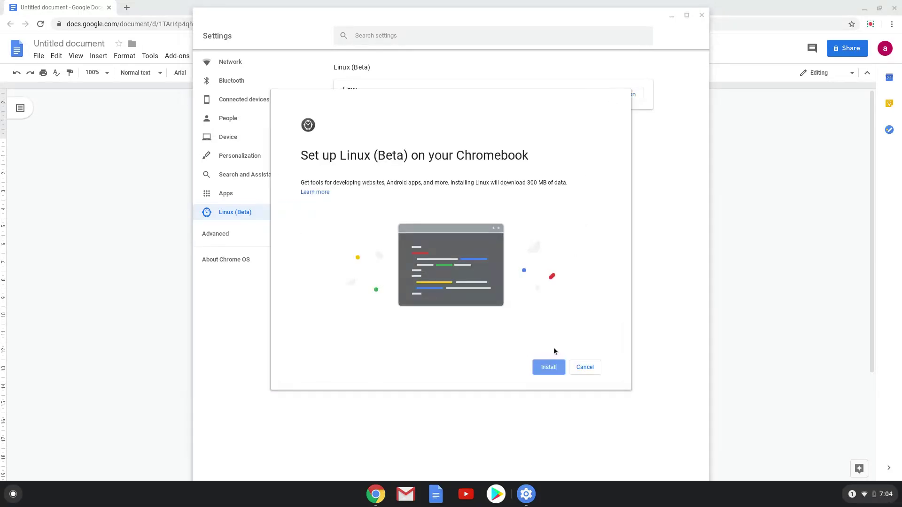
click(553, 366)
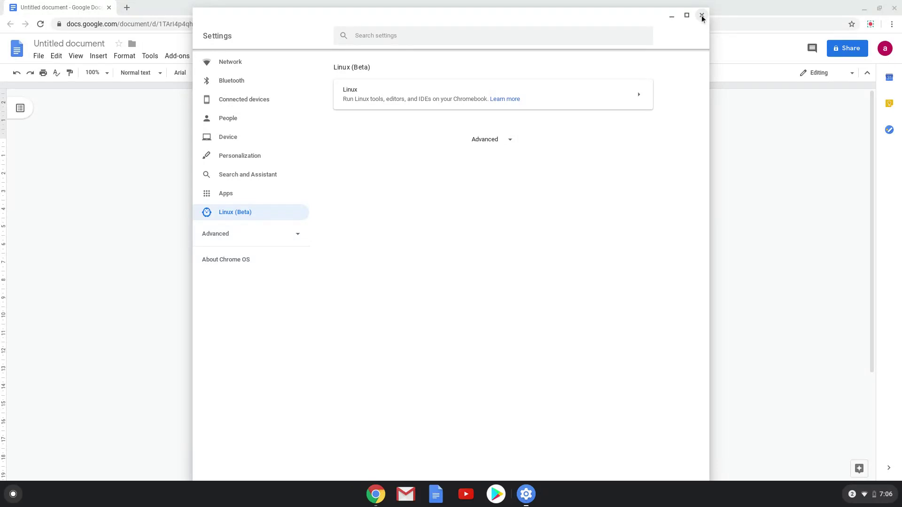
click(702, 16)
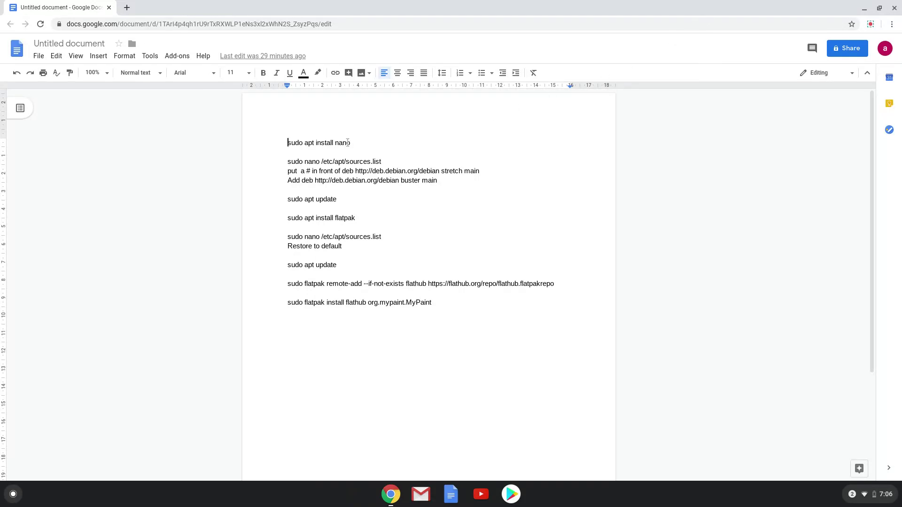
Copy the 'sudo apt install nano' line from the Google Doc
triple_click(346, 143)
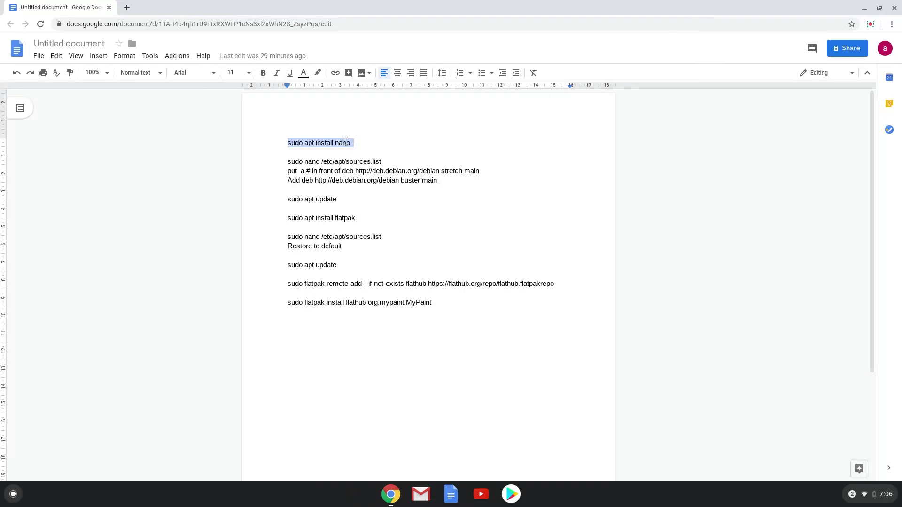
right_click(346, 145)
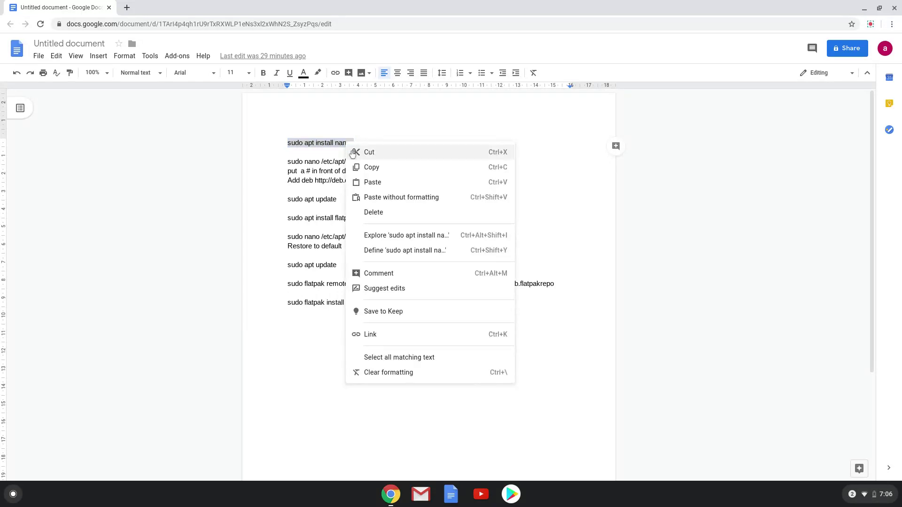
click(362, 168)
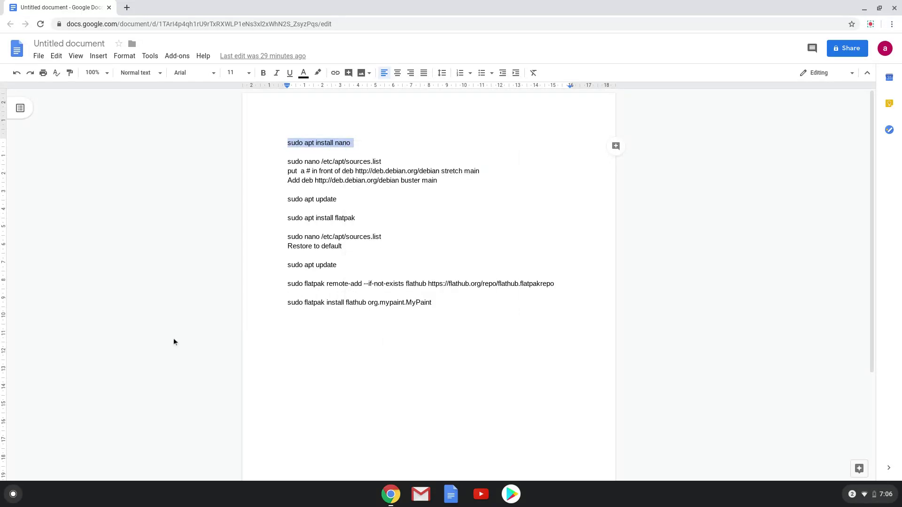
Launch the Linux Terminal app from the Launcher search
click(14, 495)
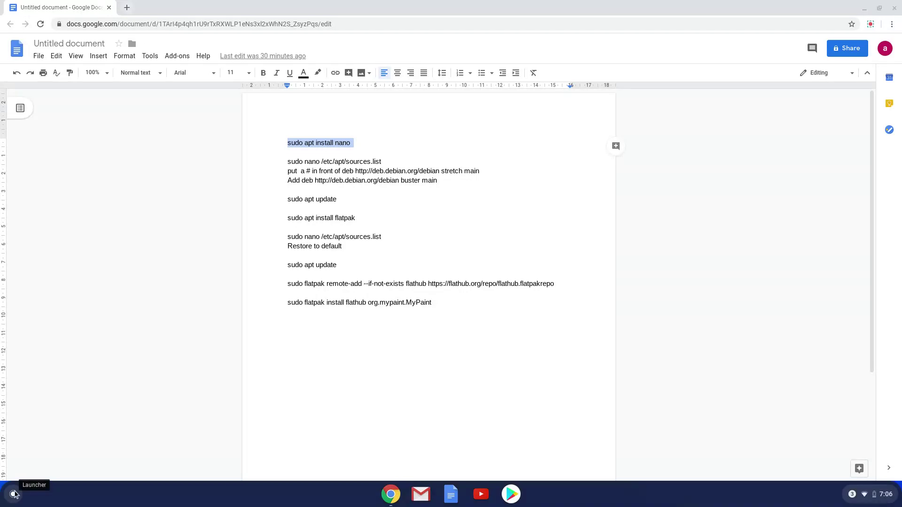
click(15, 494)
text(t)
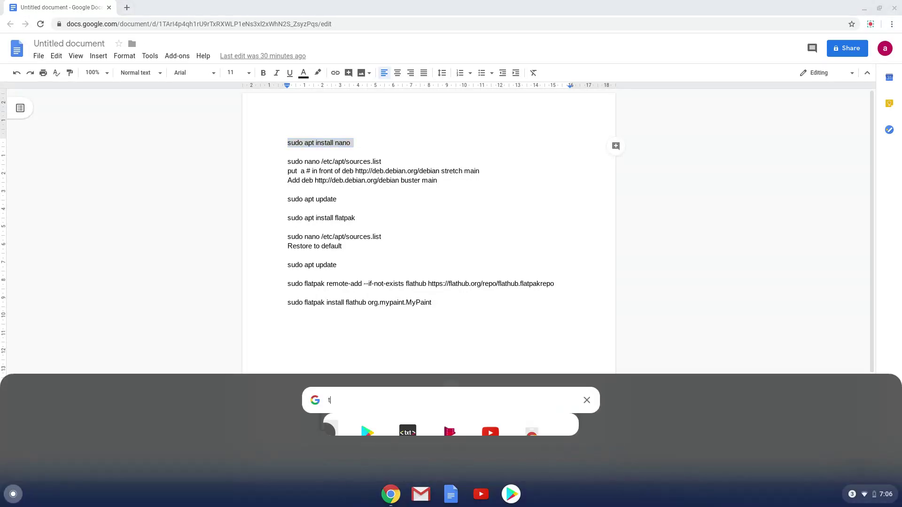
text(erm)
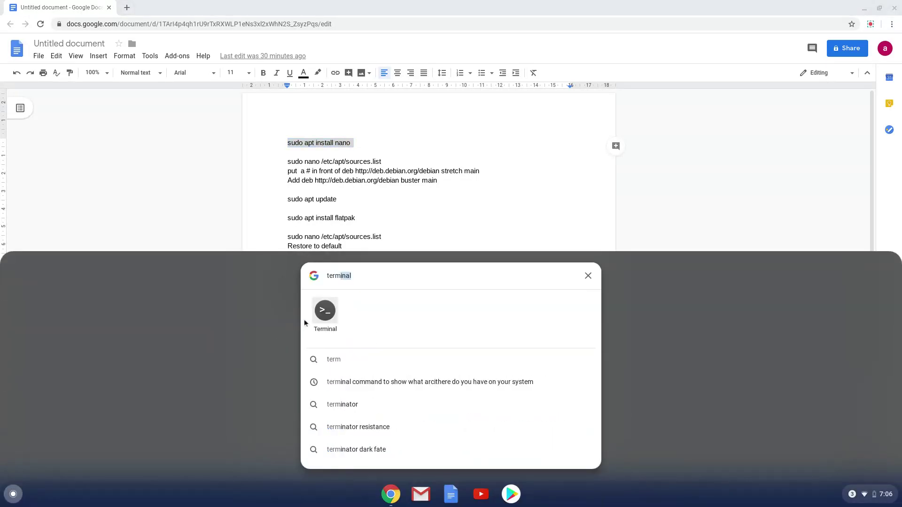
click(322, 312)
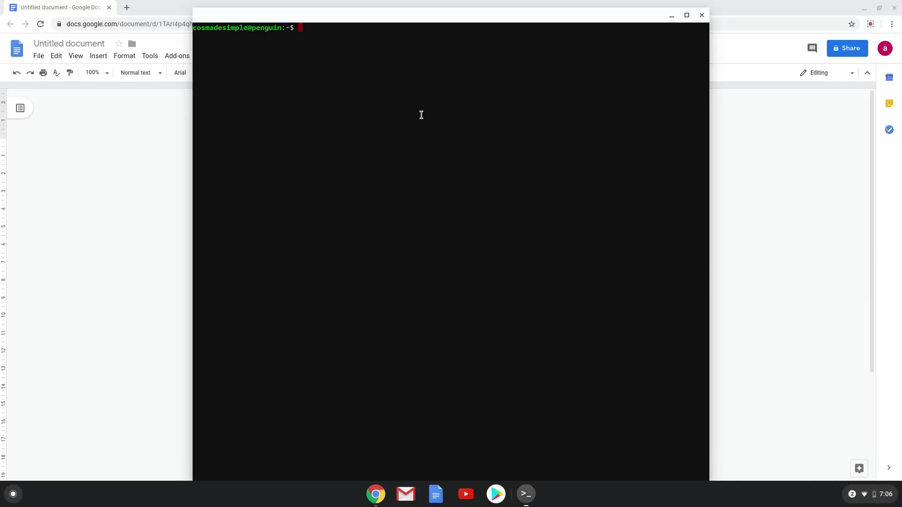
text(sudo apt install nano)
Run the pasted 'sudo apt install nano' command to install the nano editor
key(Return)
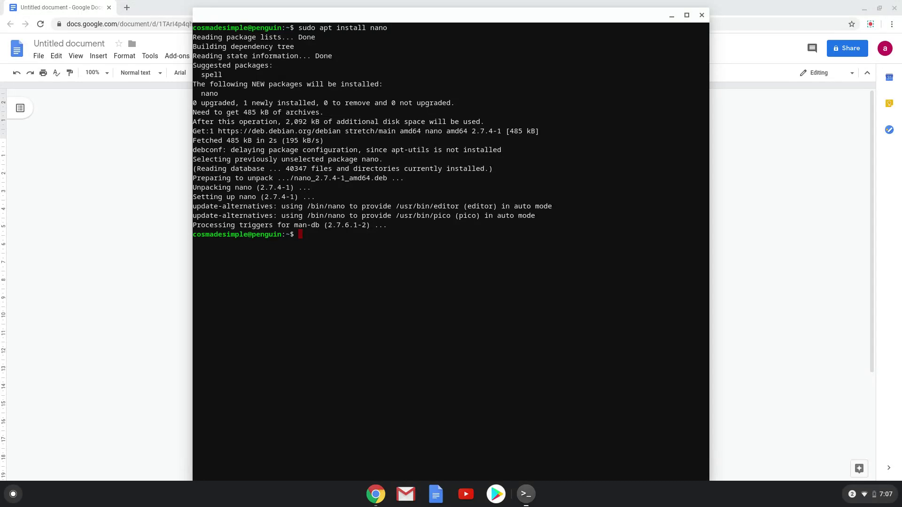
Copy the 'sudo nano /etc/apt/sources.list' line from the Google Doc
click(126, 238)
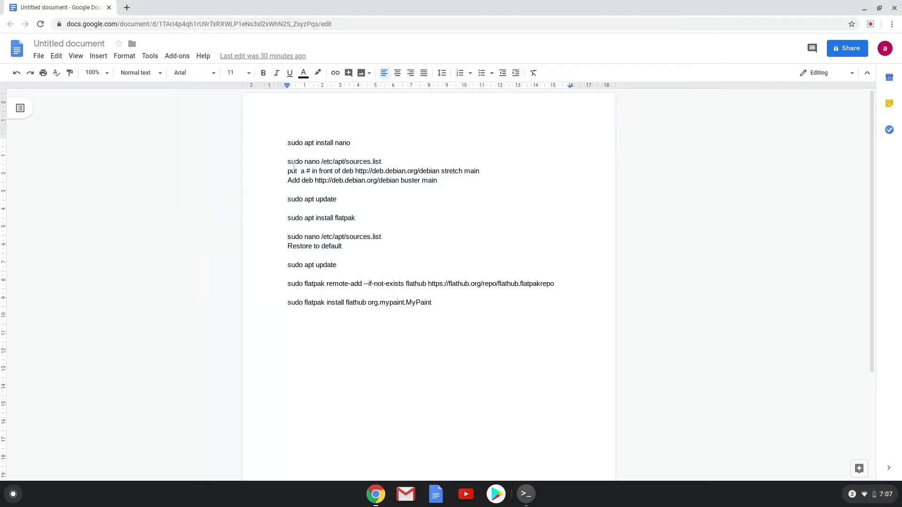
triple_click(295, 164)
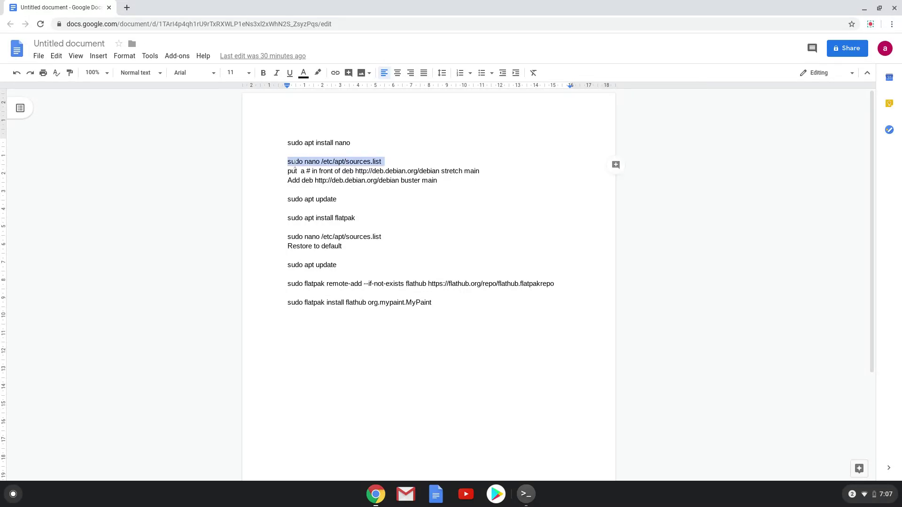
right_click(296, 167)
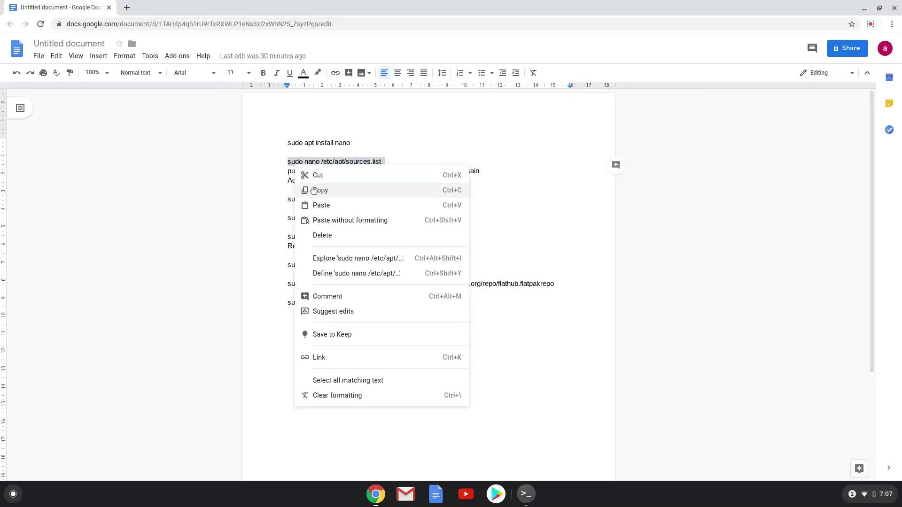
click(310, 189)
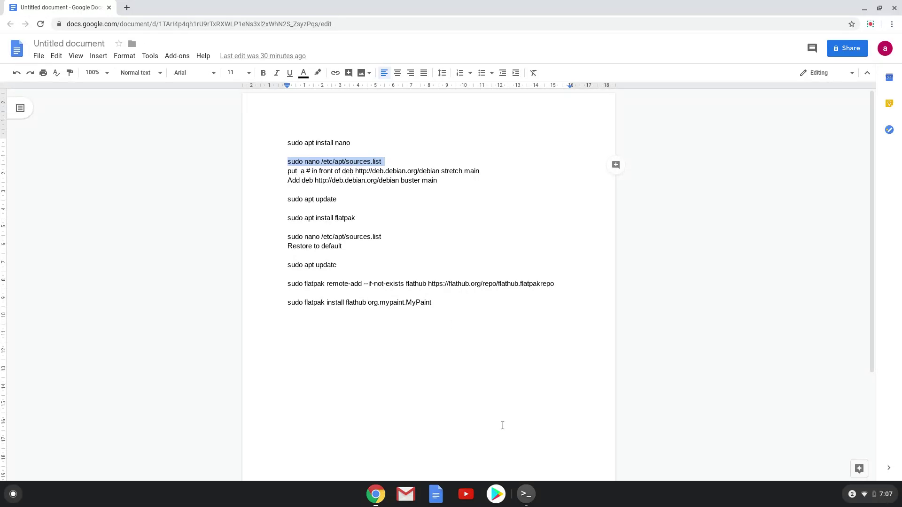
Open sources.list in nano and comment out the first deb stretch line
click(527, 494)
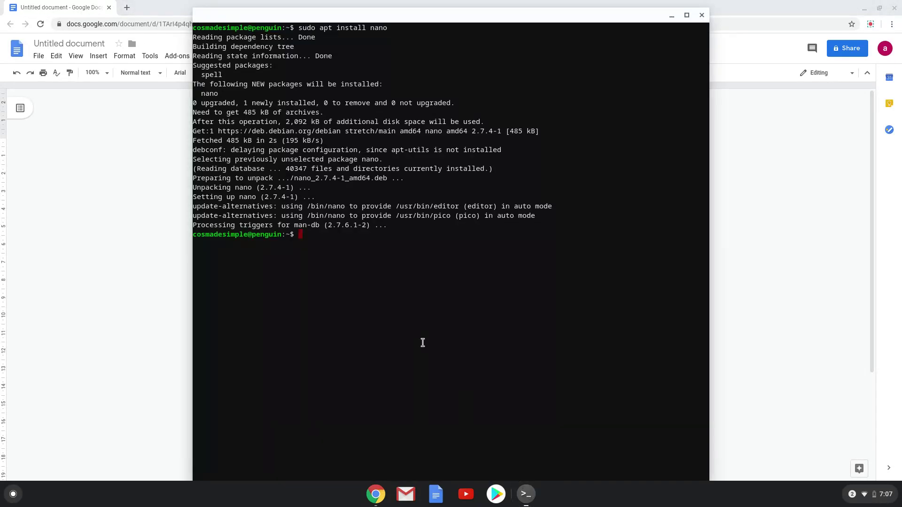
text(sudo nano /etc/apt/sources.list)
key(Return)
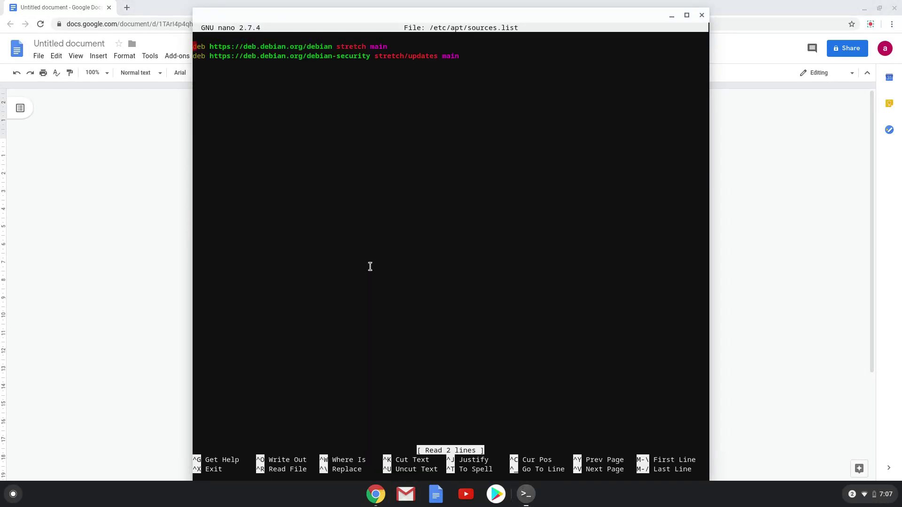
text(#)
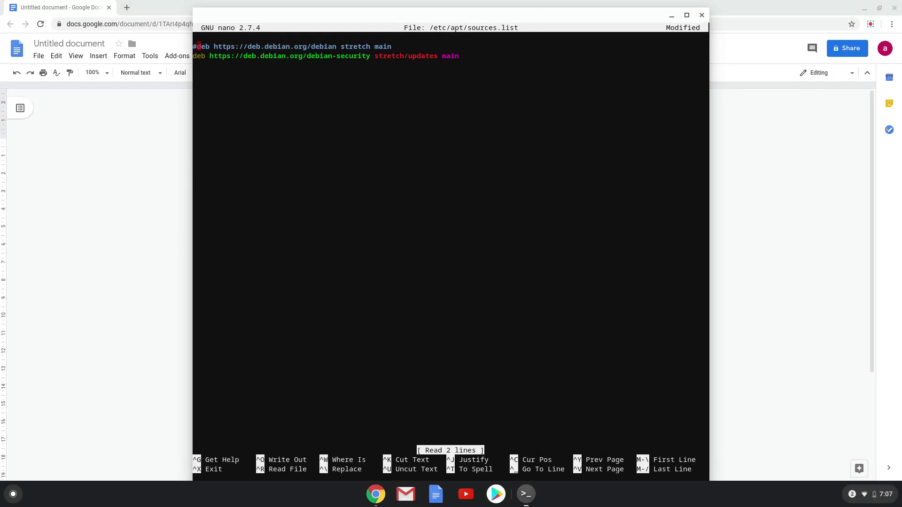
key(Down)
key(Down)
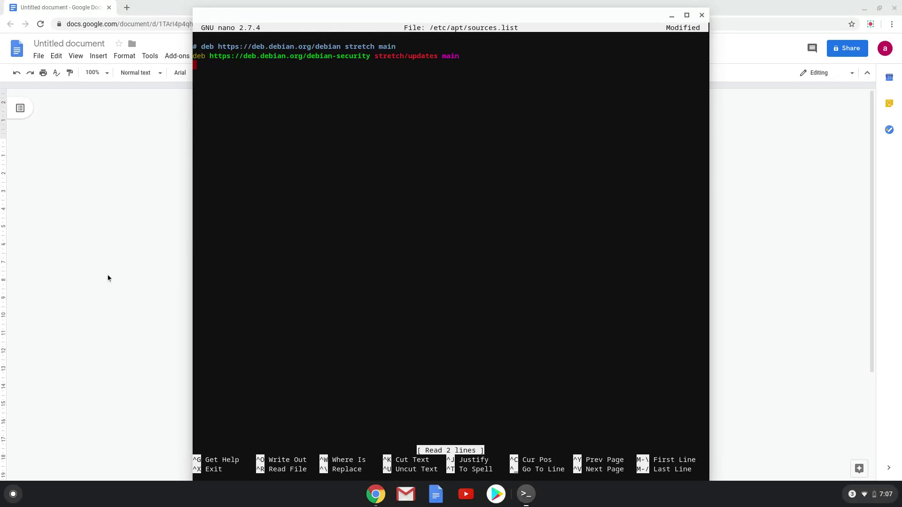
click(162, 10)
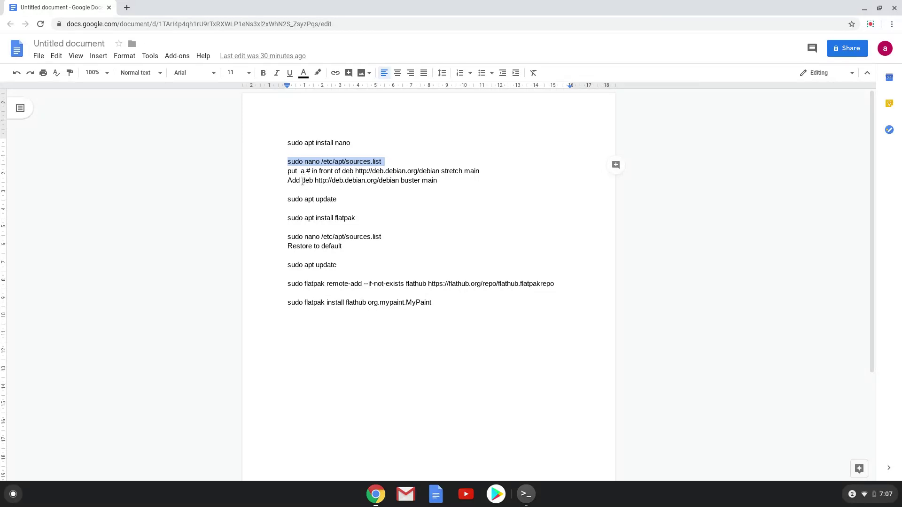
drag(302, 182, 441, 180)
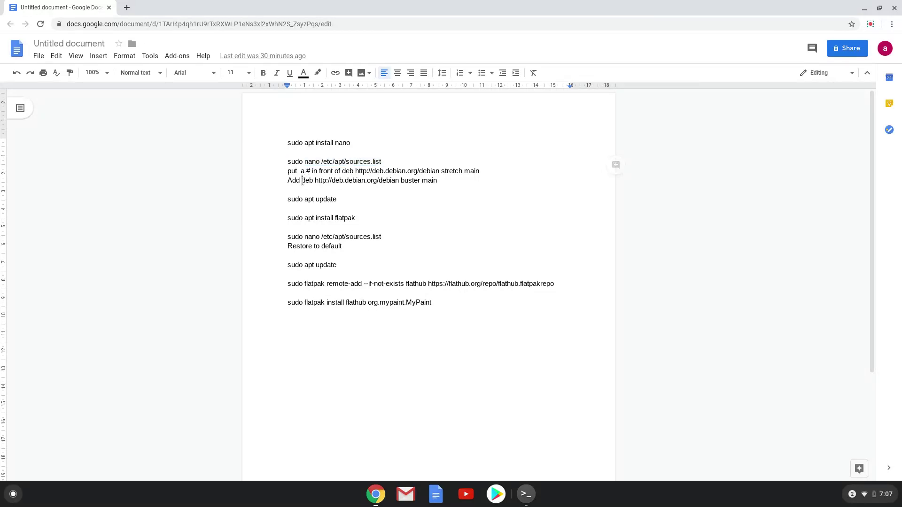
right_click(429, 185)
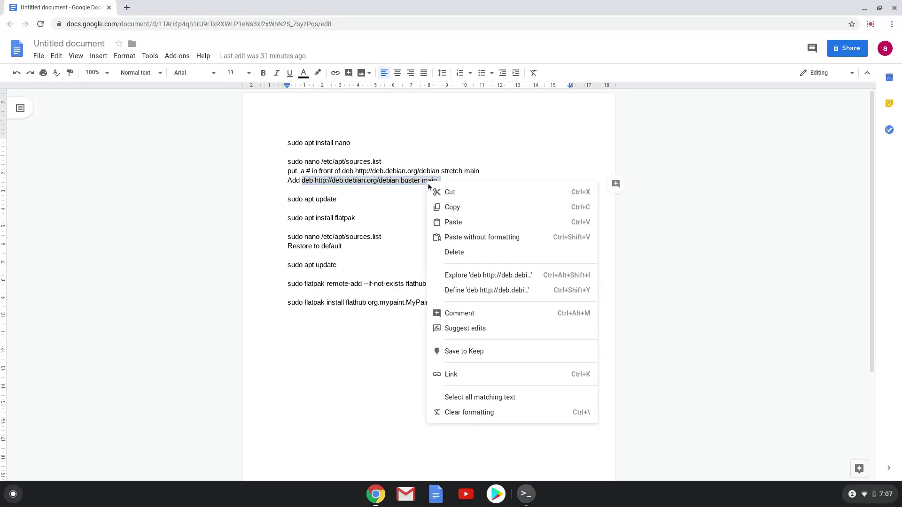
click(443, 207)
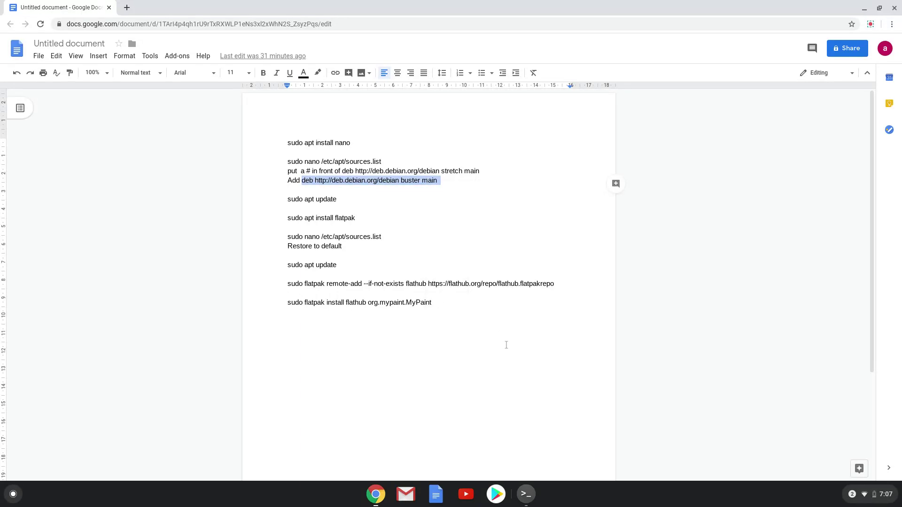
Paste the buster line into sources.list, save the file and exit nano
click(526, 494)
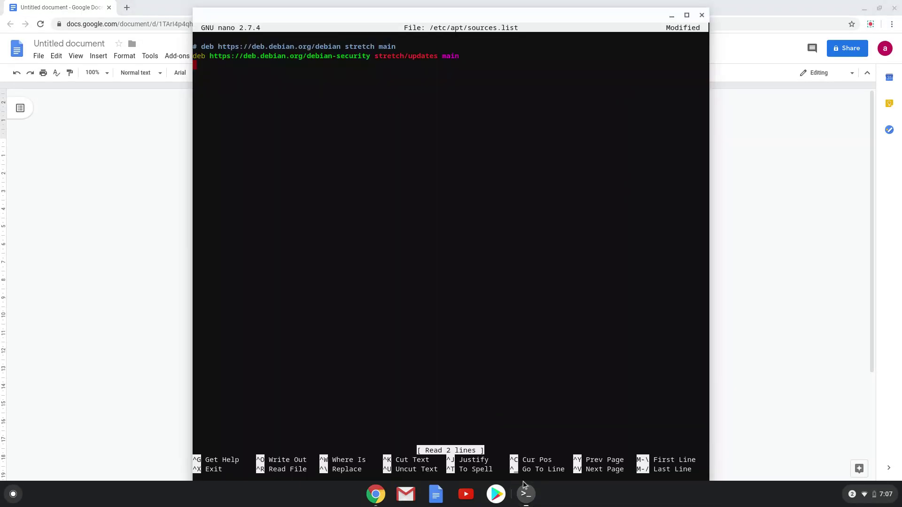
right_click(313, 83)
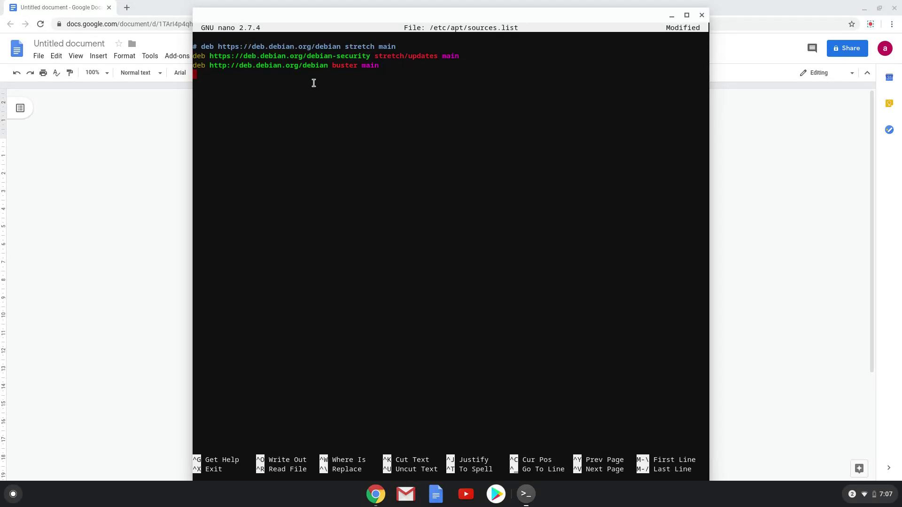
key(ctrl+x)
key(y)
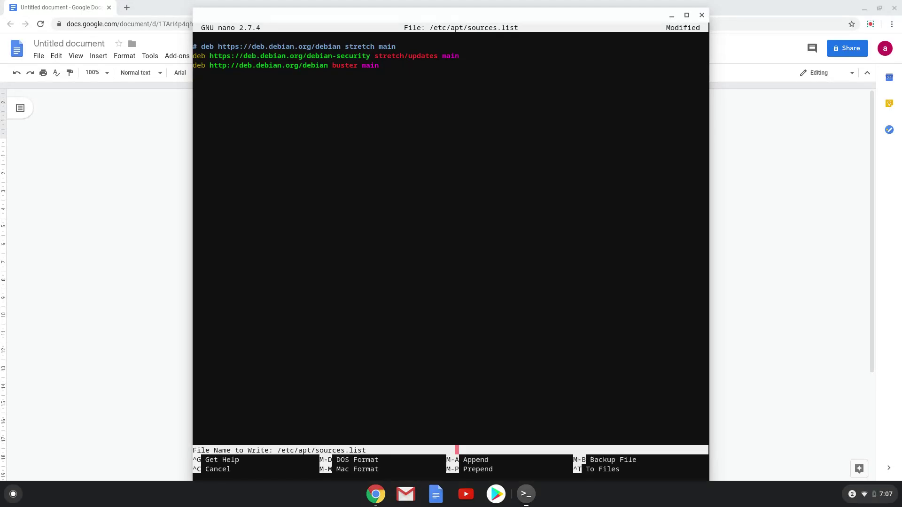
key(Return)
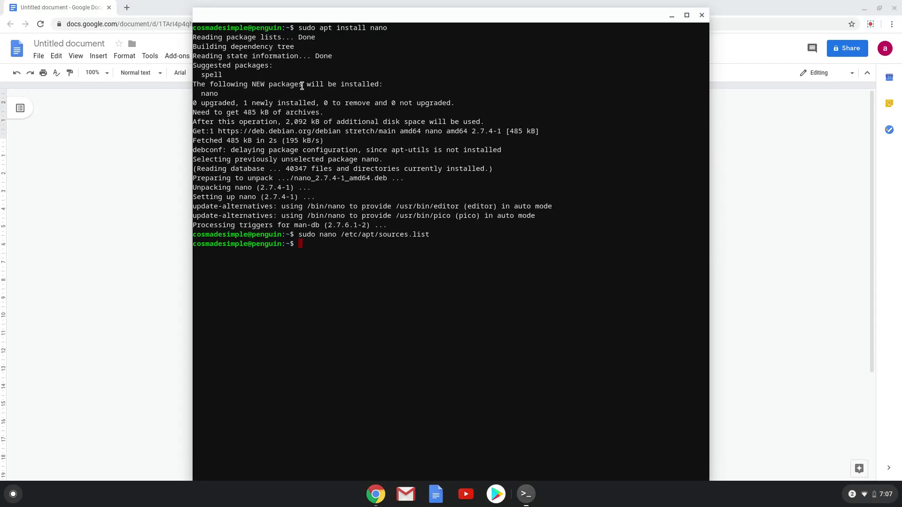
Copy the 'sudo apt update' line from the Google Doc
click(117, 164)
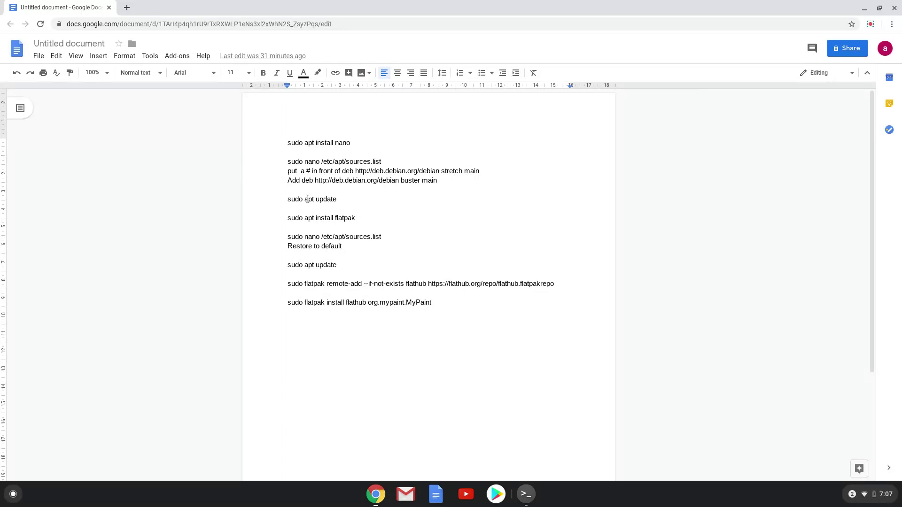
triple_click(307, 199)
right_click(307, 199)
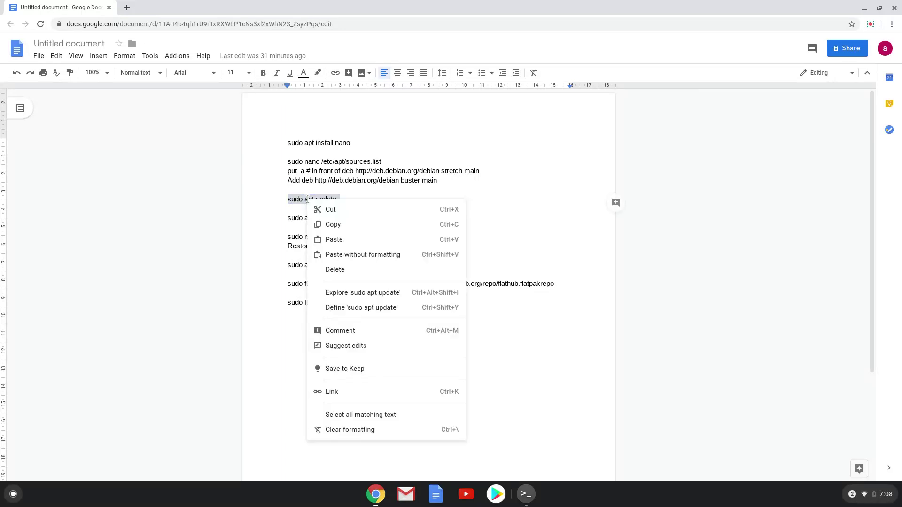
click(333, 224)
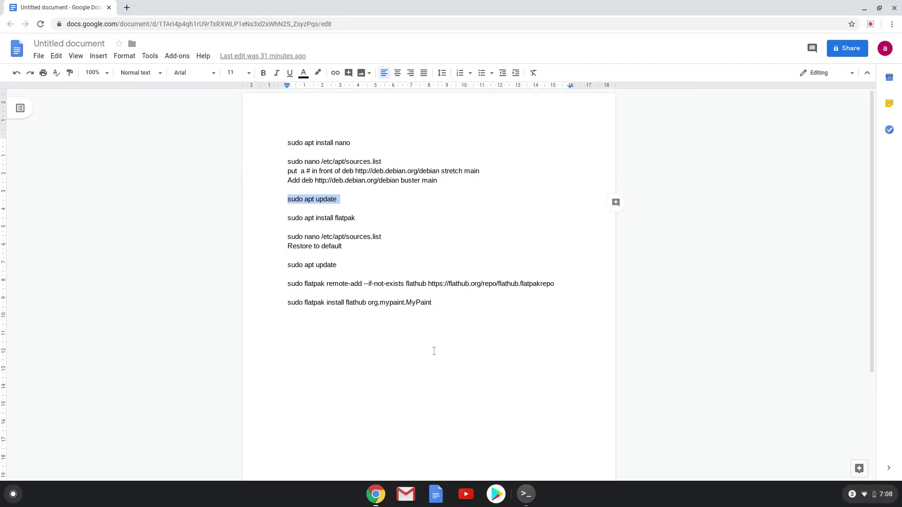
Run sudo apt update in Terminal, then select the 'sudo apt install flatpak' line
click(525, 494)
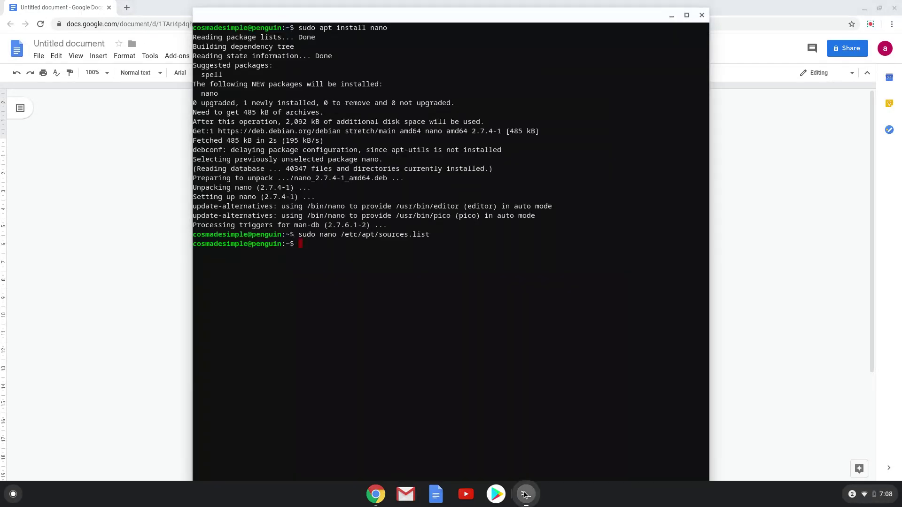
text(sudo apt update)
key(Return)
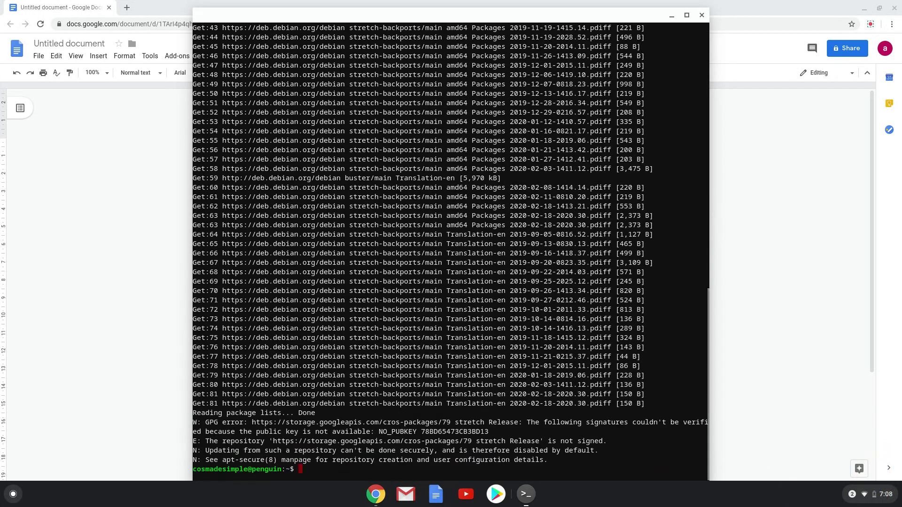
click(76, 327)
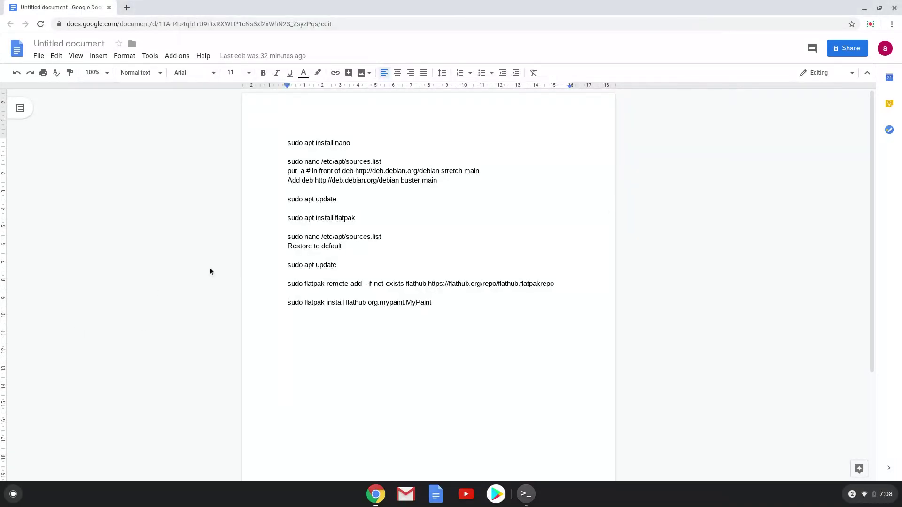
drag(288, 219, 359, 219)
Copy 'sudo apt install flatpak' into Terminal, run it and accept the listed packages
right_click(291, 223)
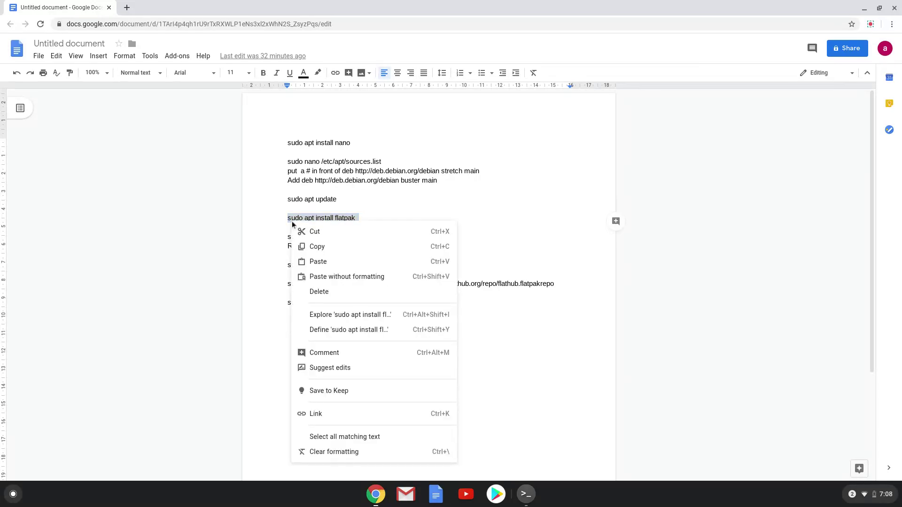
click(314, 248)
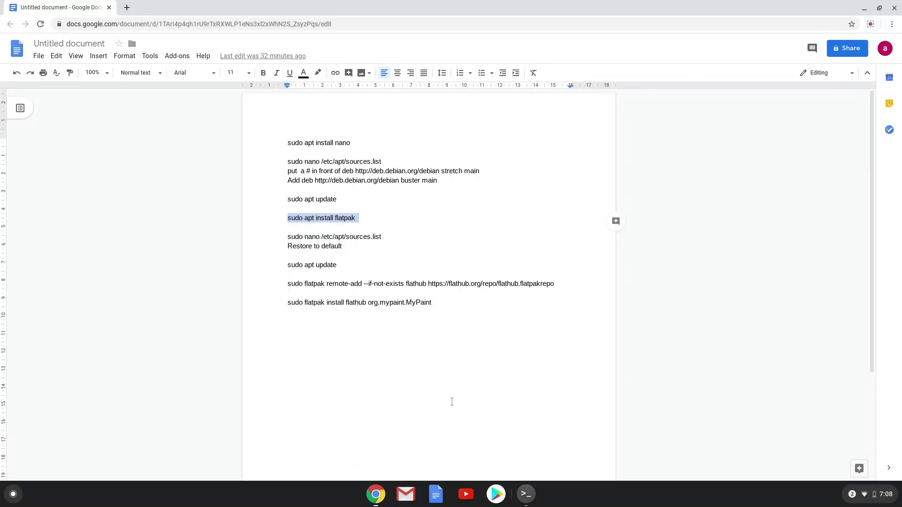
click(524, 498)
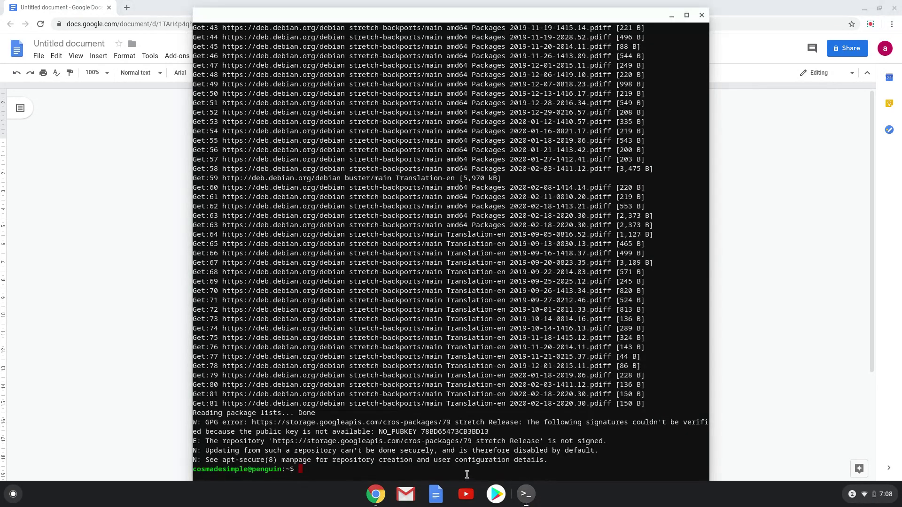
key(ctrl+shift+v)
key(Return)
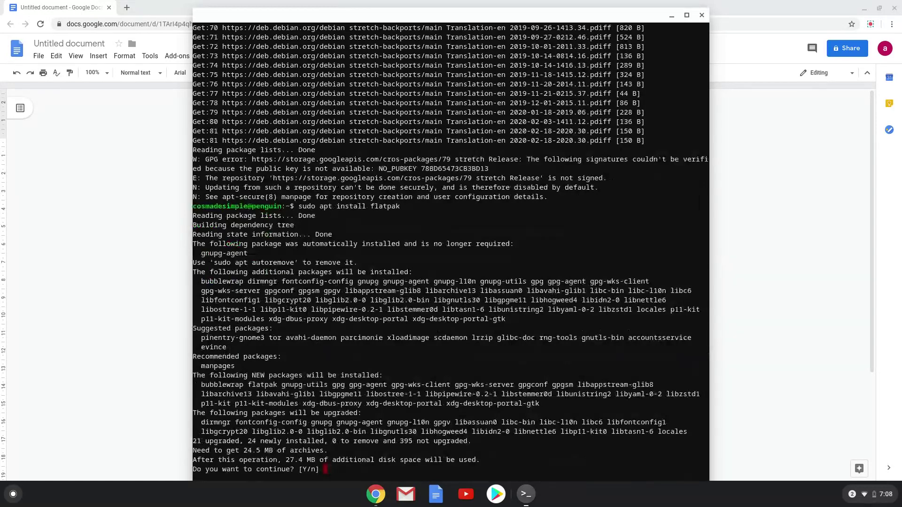
key(Return)
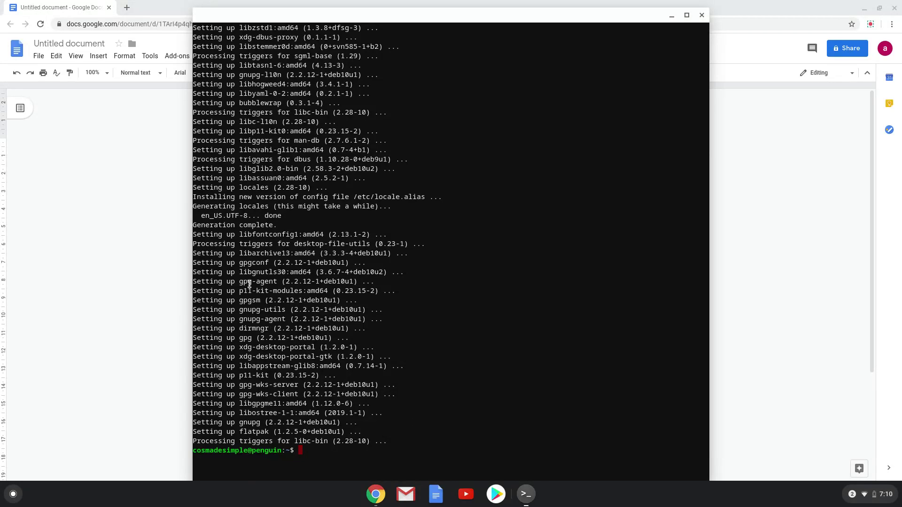
click(166, 7)
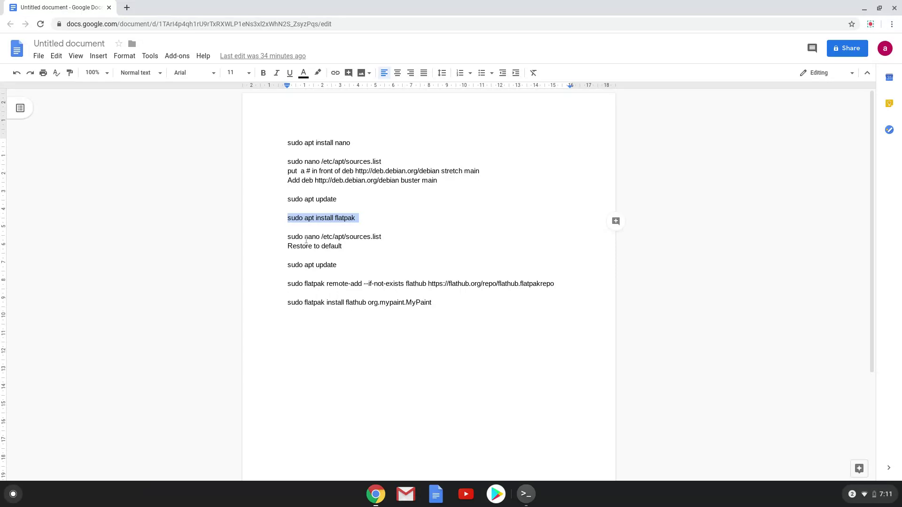
Copy the 'sudo nano /etc/apt/sources.list' command into Terminal and open the file
triple_click(306, 240)
right_click(306, 241)
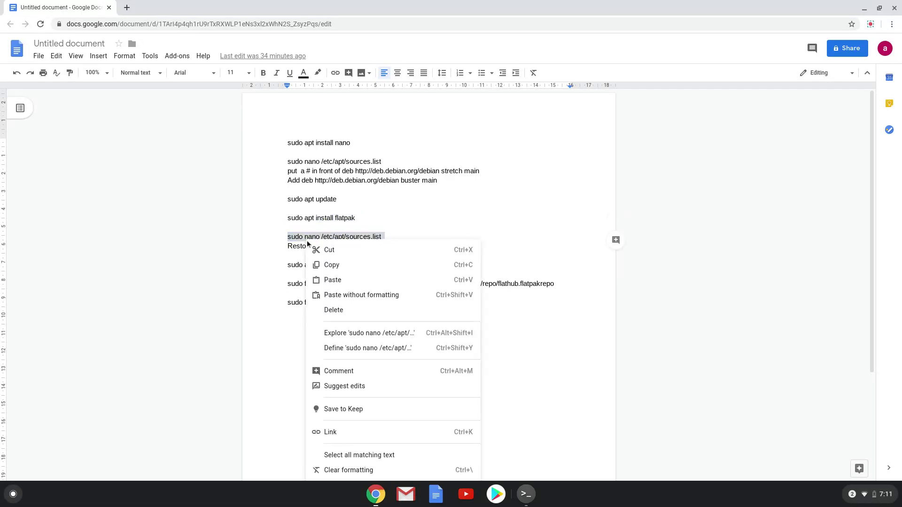
click(329, 266)
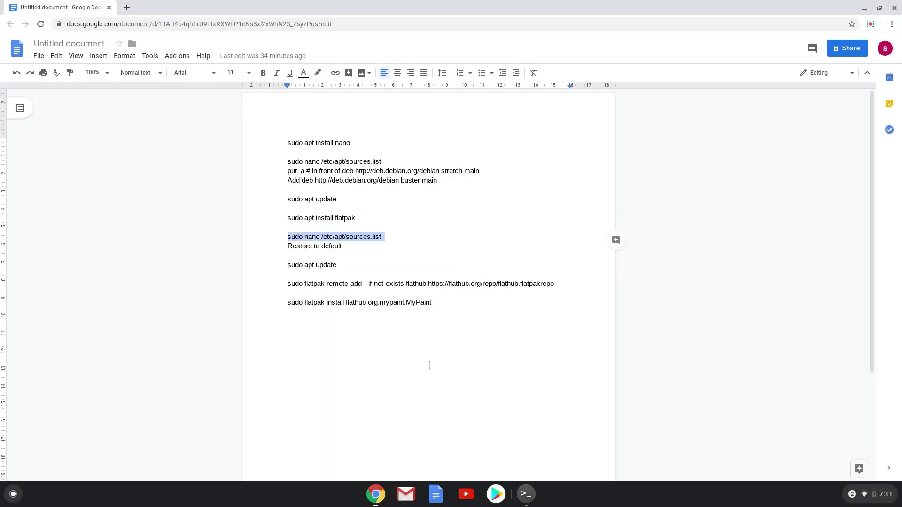
click(525, 495)
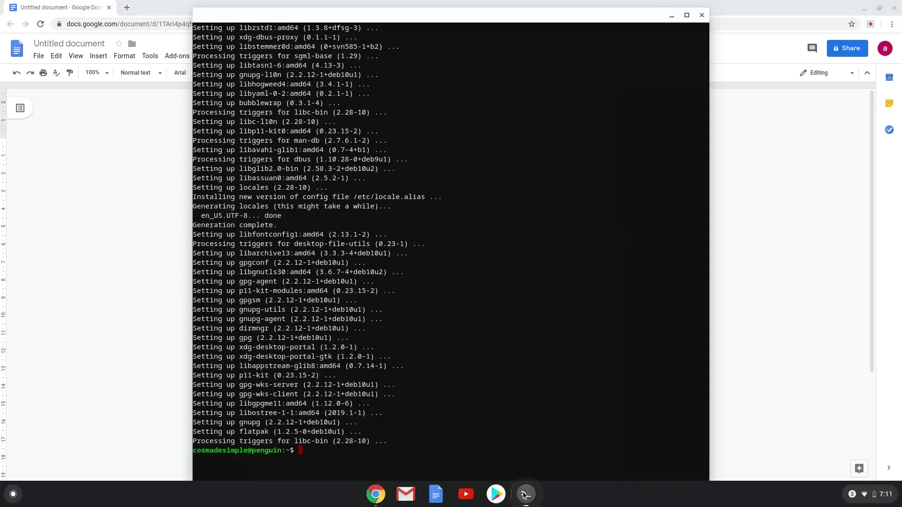
key(ctrl+shift+v)
key(Return)
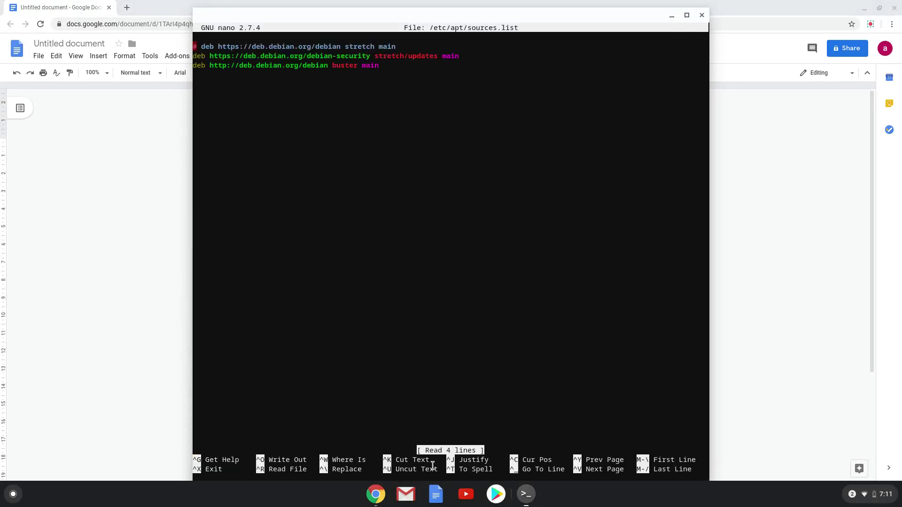
Uncomment the stretch line, delete the buster line, save sources.list and exit nano
key(Right)
key(Right)
key(BackSpace)
key(BackSpace)
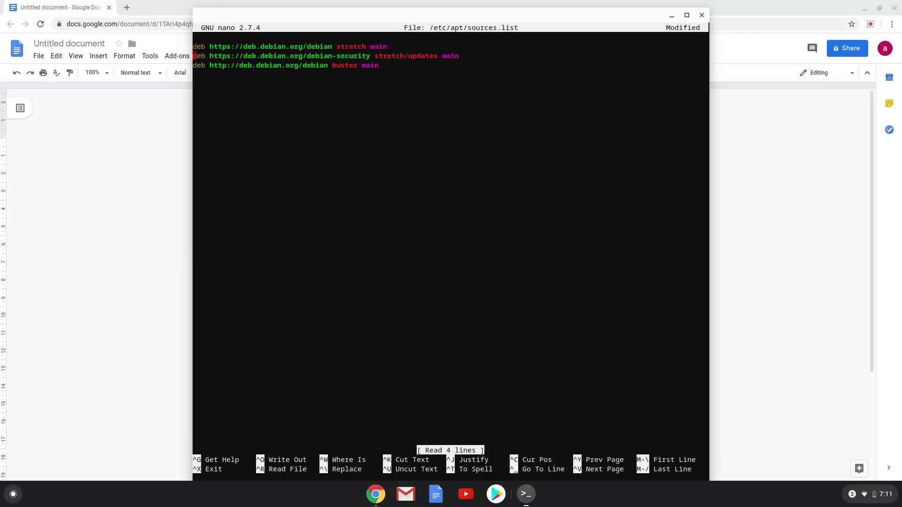
key(Down)
key(BackSpace)
key(BackSpace)
key(BackSpace)
key(BackSpace)
key(BackSpace)
key(BackSpace)
key(BackSpace)
key(BackSpace)
key(BackSpace)
key(BackSpace)
key(BackSpace)
key(BackSpace)
key(BackSpace)
key(BackSpace)
key(BackSpace)
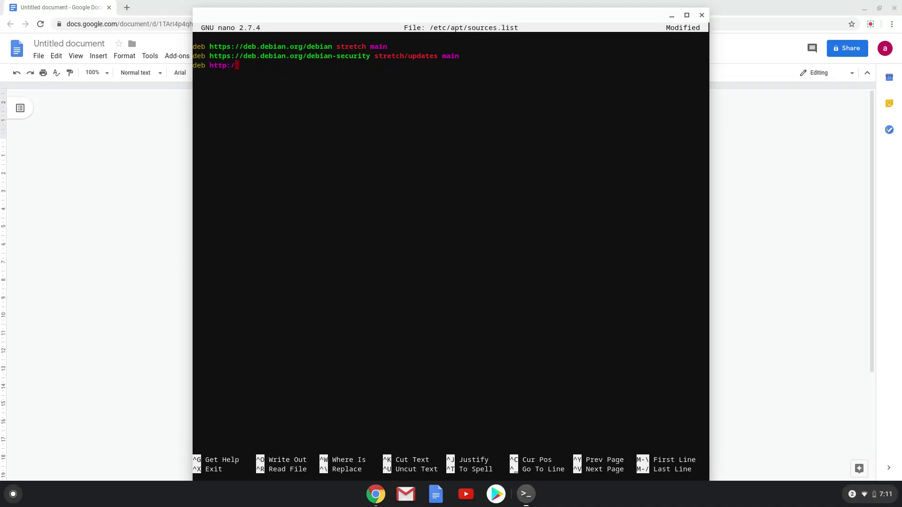
key(BackSpace)
key(BackSpace)
key(BackSpace)
key(BackSpace)
key(BackSpace)
key(BackSpace)
key(BackSpace)
key(BackSpace)
key(BackSpace)
key(BackSpace)
key(ctrl+x)
key(y)
key(Return)
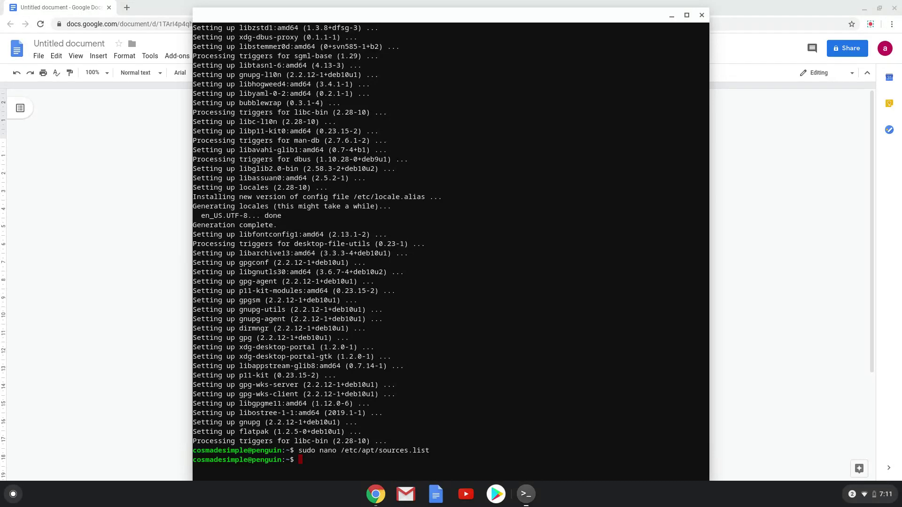
click(92, 358)
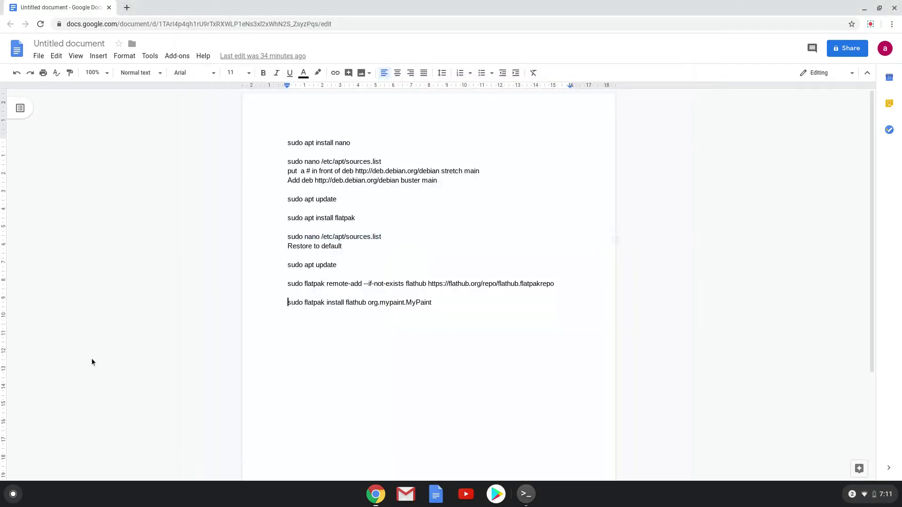
Copy 'sudo apt update' into Terminal to rerun it against the restored stretch sources
triple_click(298, 265)
right_click(300, 265)
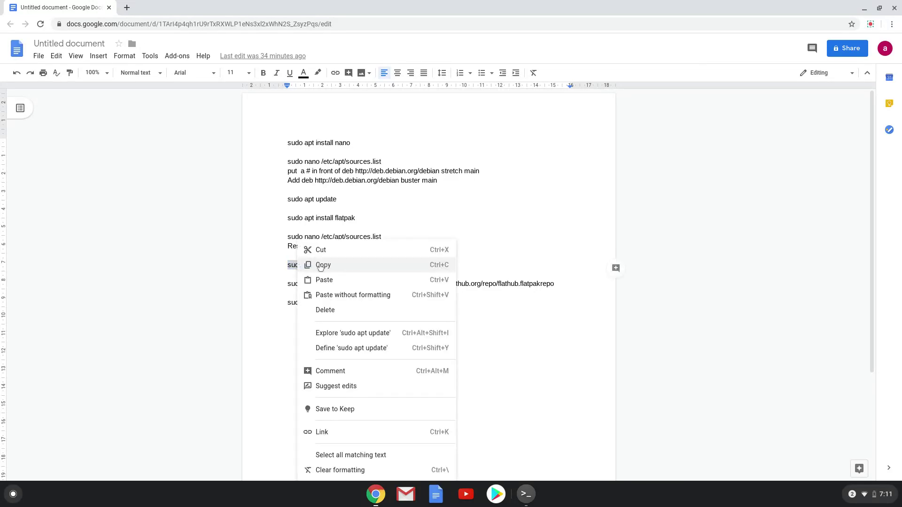
click(318, 265)
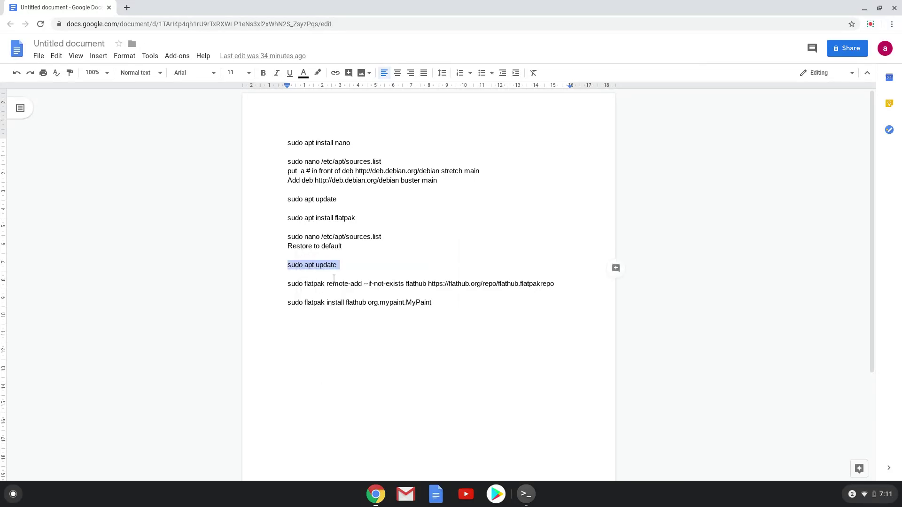
click(532, 496)
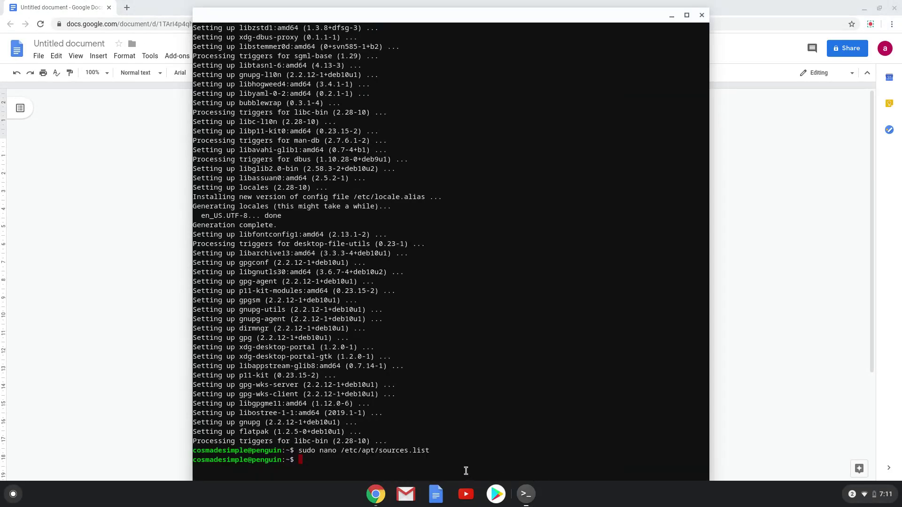
key(ctrl+shift+v)
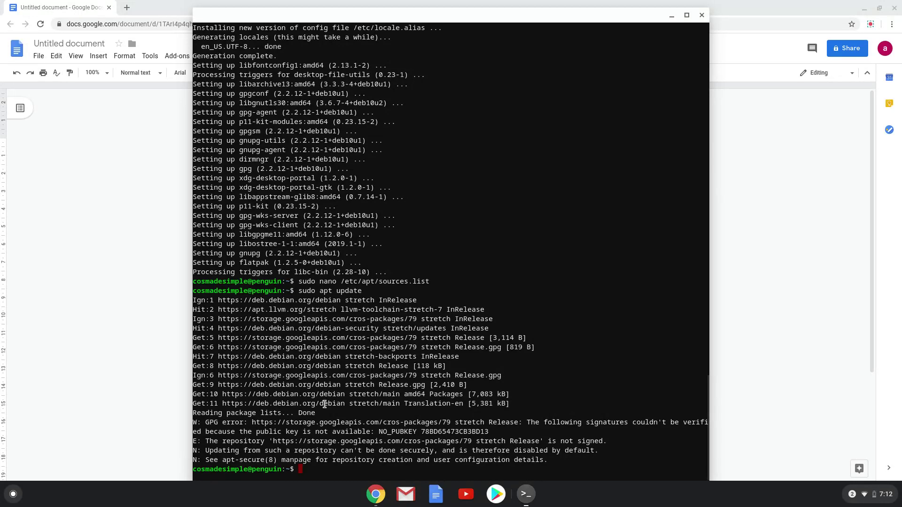
click(140, 325)
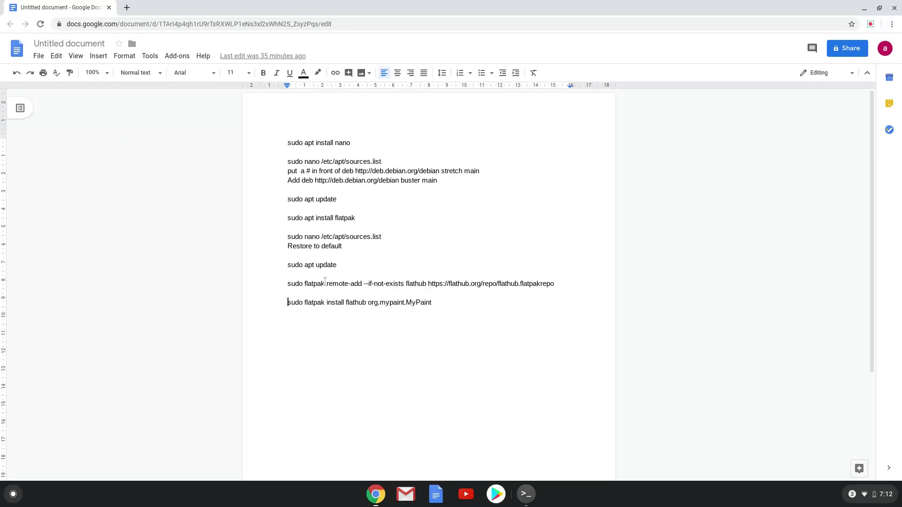
Copy the 'sudo flatpak remote-add' Flathub command into Terminal and run it
triple_click(325, 283)
right_click(325, 282)
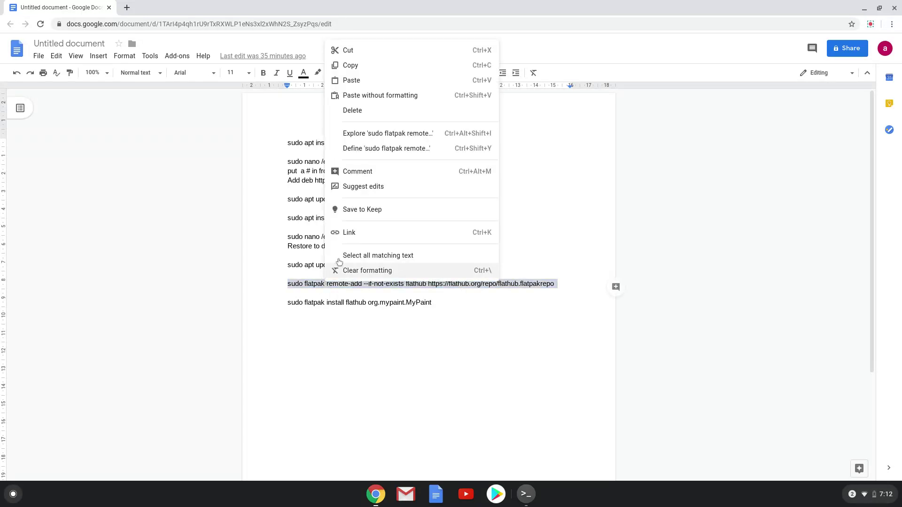
click(375, 66)
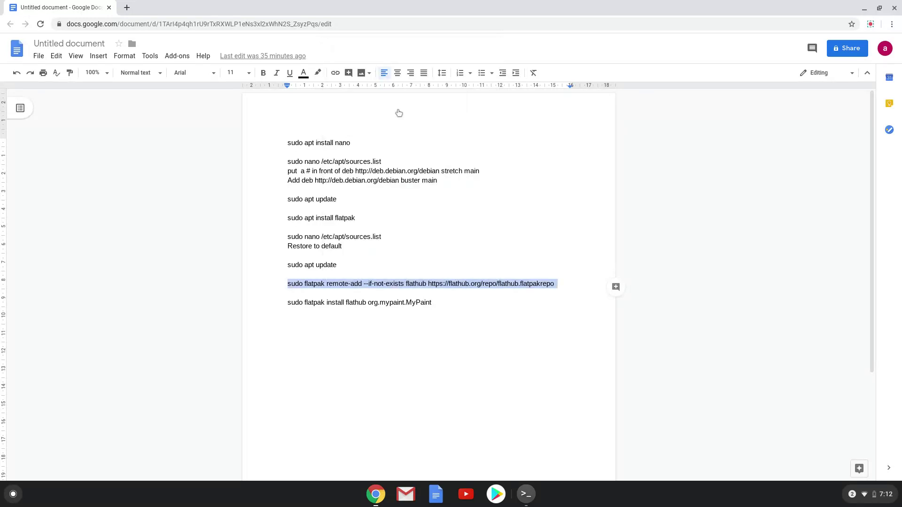
click(526, 494)
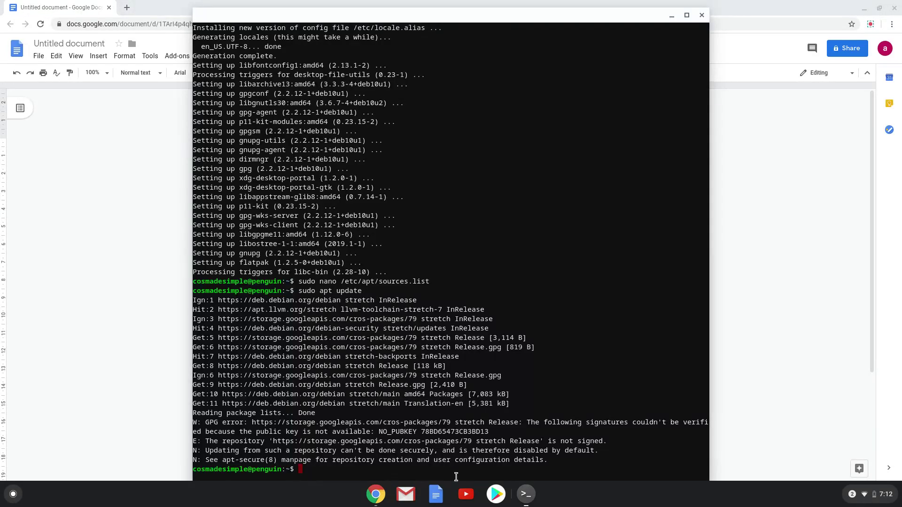
key(ctrl+shift+v)
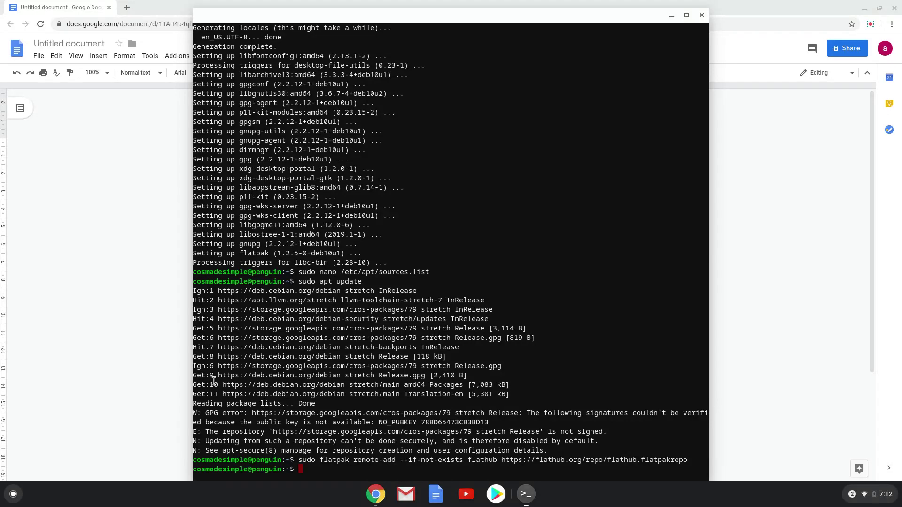
Copy the 'sudo flatpak install flathub org.mypaint.MyPaint' line from the notes document
click(116, 351)
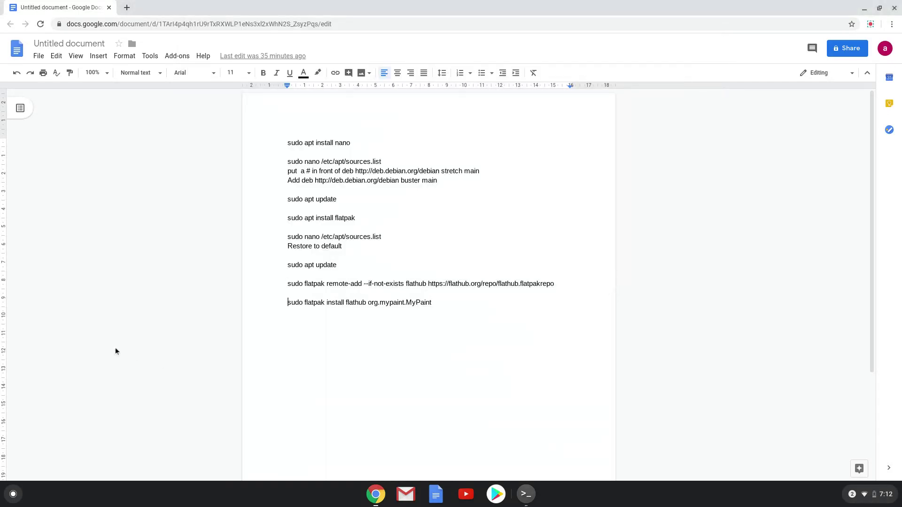
double_click(327, 302)
triple_click(327, 302)
right_click(326, 302)
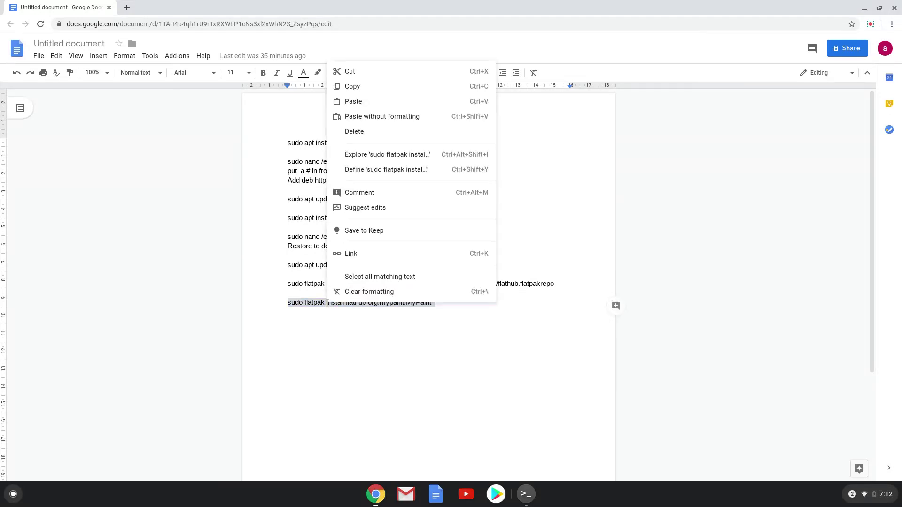
click(385, 86)
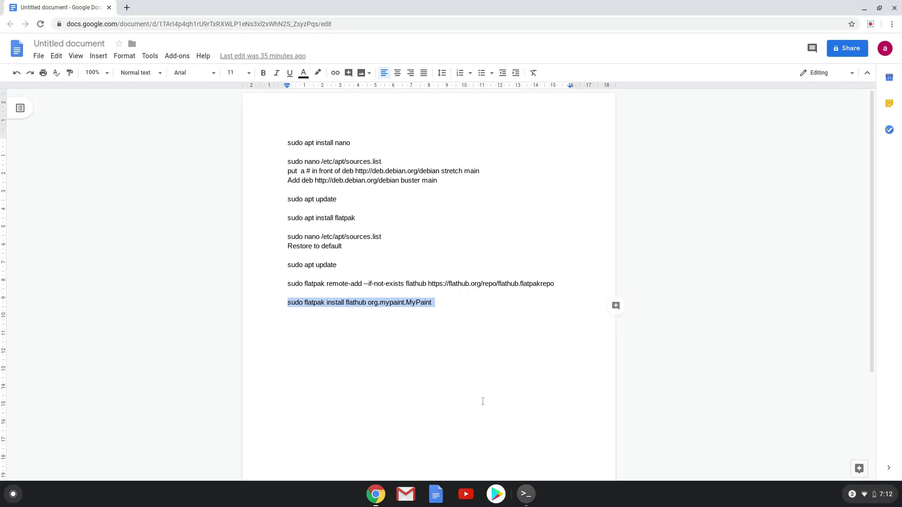
Run the MyPaint install command in Terminal, accepting the runtime and package prompts
click(526, 495)
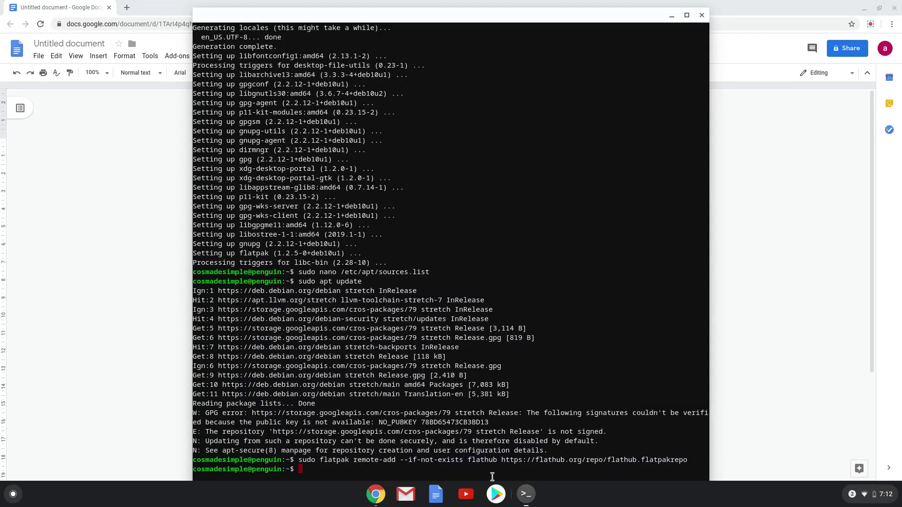
key(ctrl+shift+v)
key(Return)
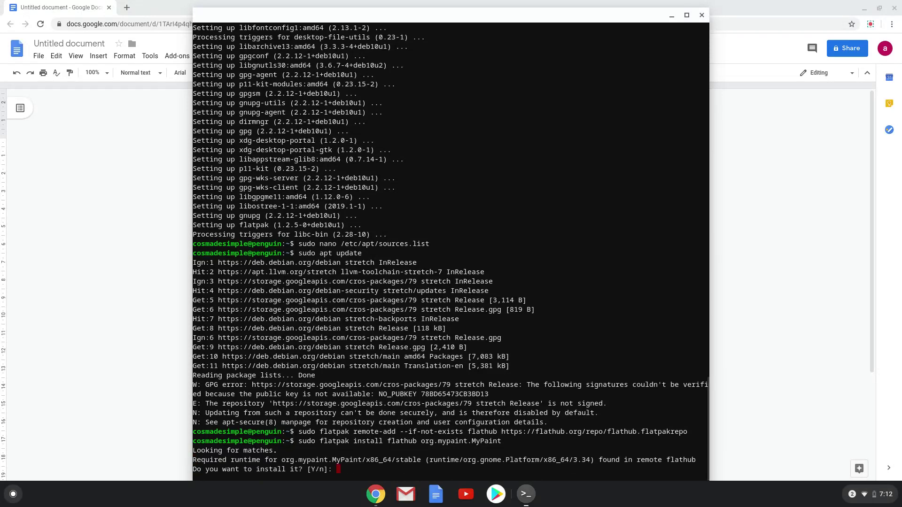
key(Return)
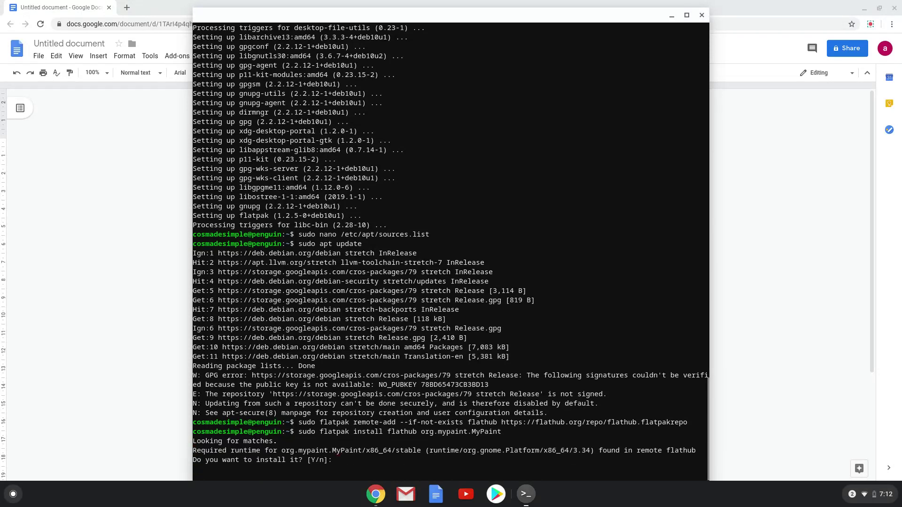
key(Return)
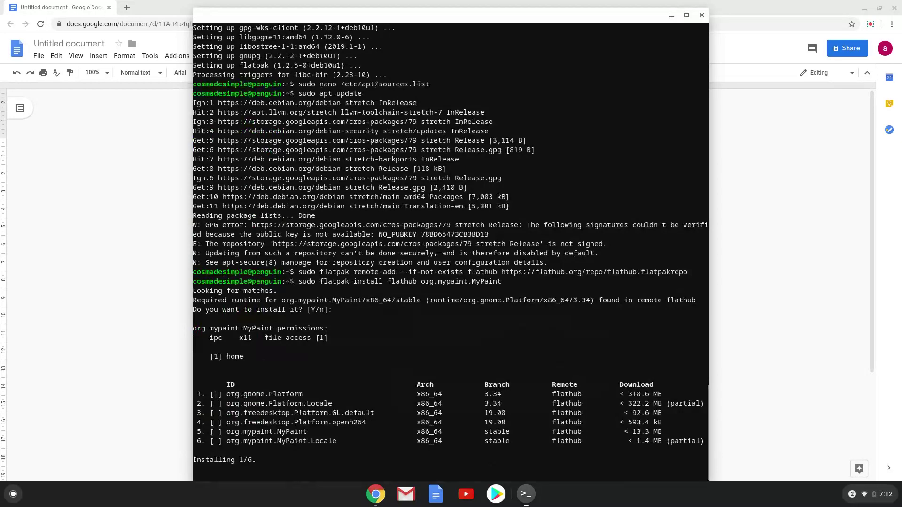